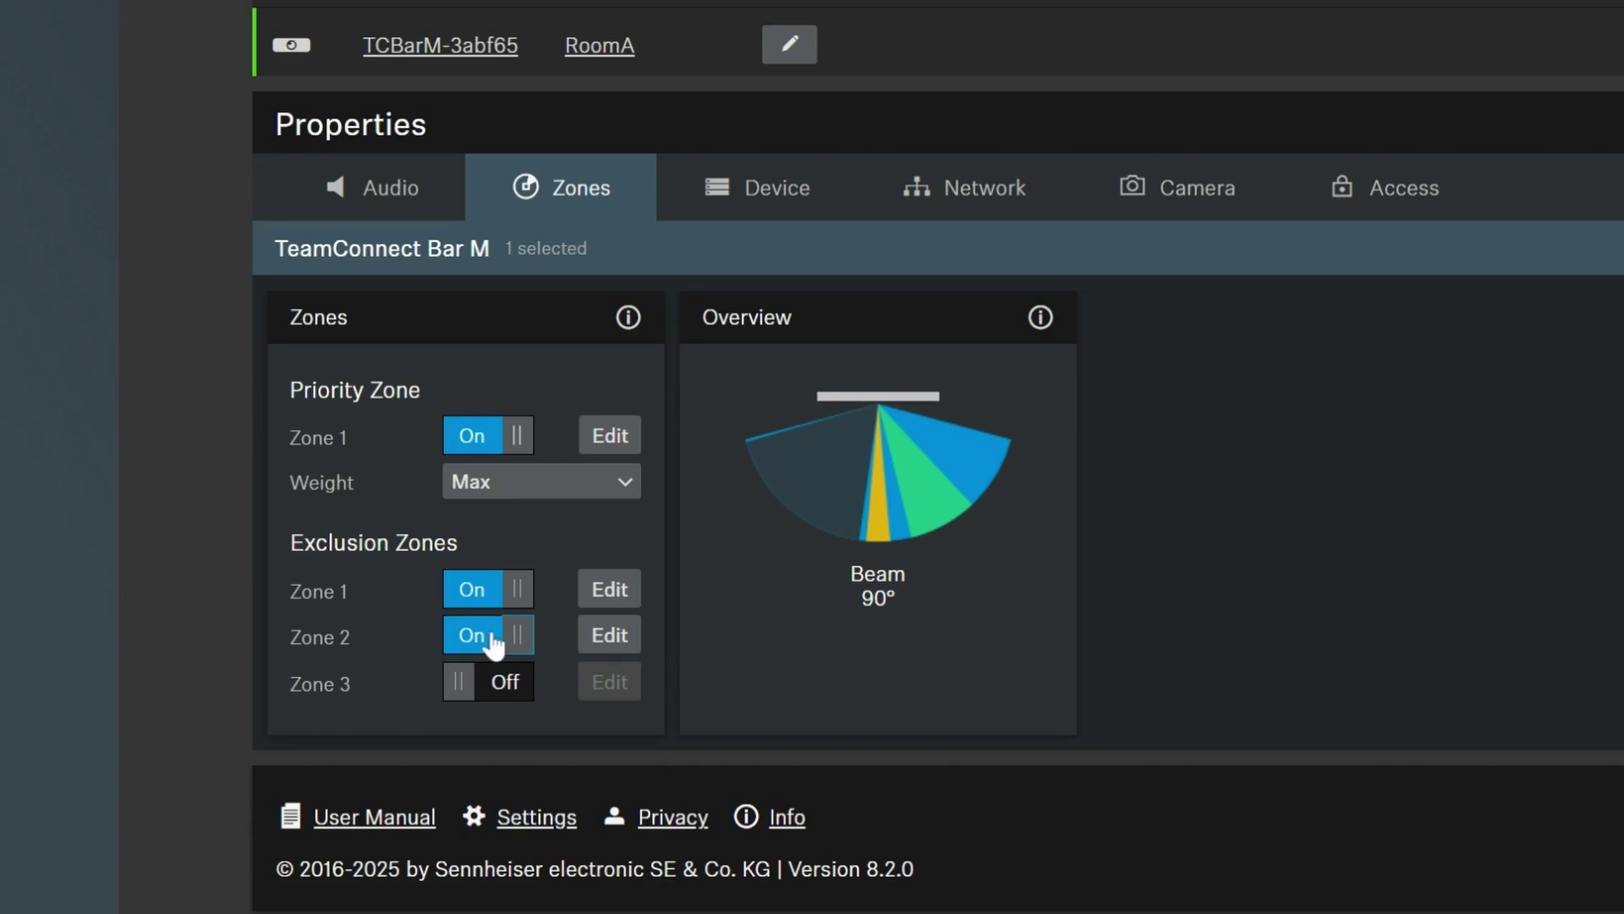
Step: Open the angle editor for exclusion zone 2, currently spanning 150° to 165°
{"action": "left_click", "coordinate": [610, 636]}
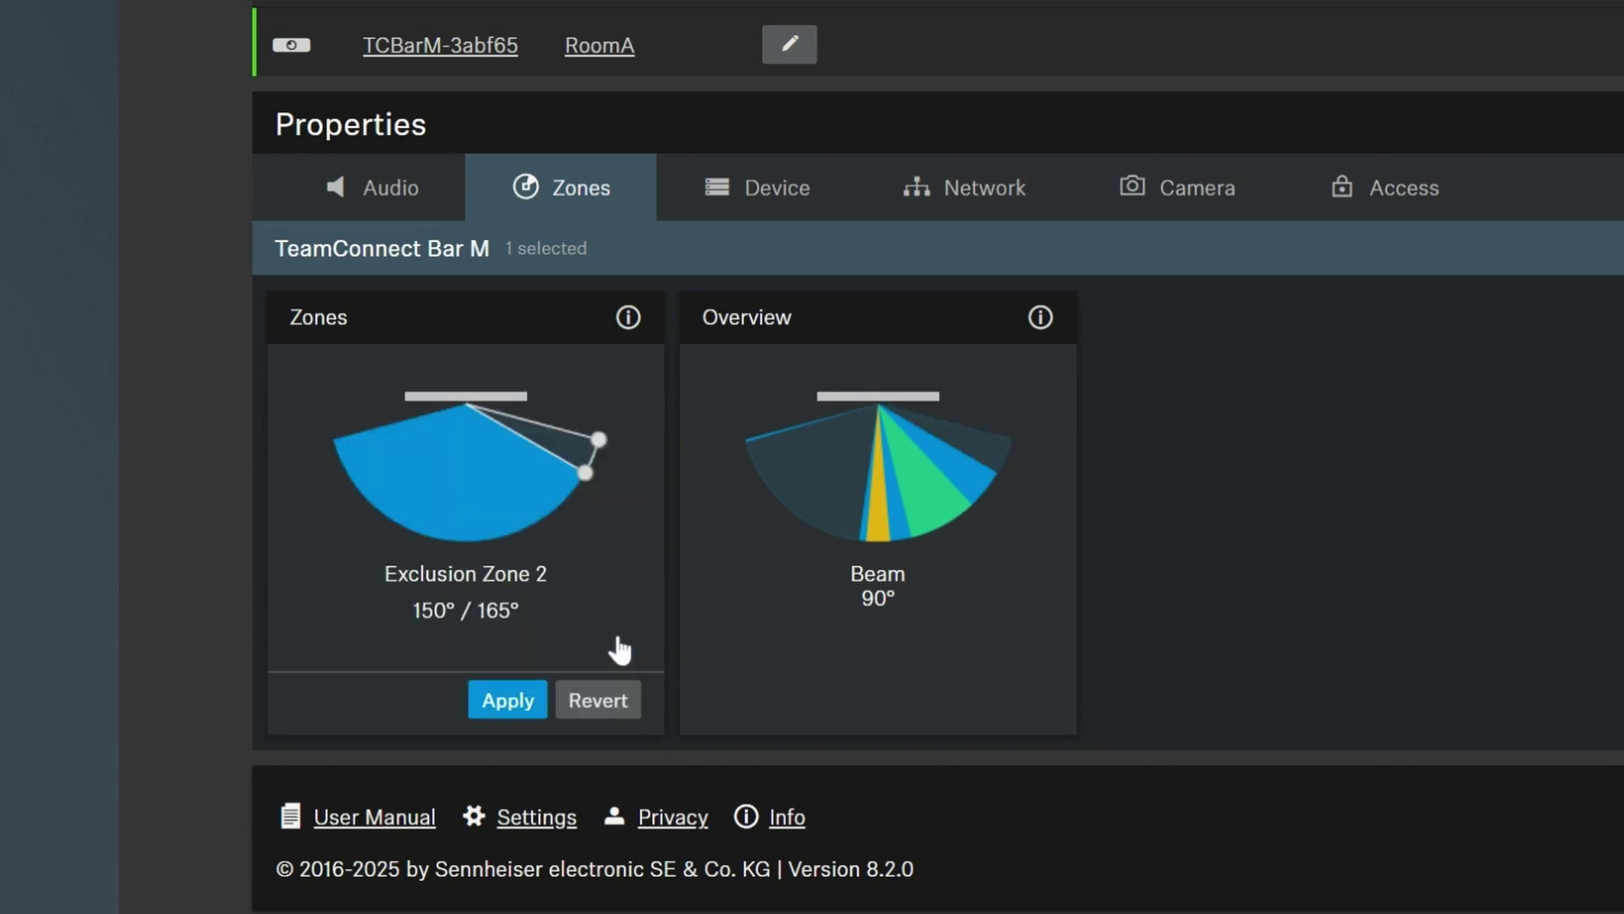
Step: Move exclusion zone 2's start edge from 150° to 135° and apply it
{"action": "left_click_drag", "start_coordinate": [583, 472], "coordinate": [573, 508]}
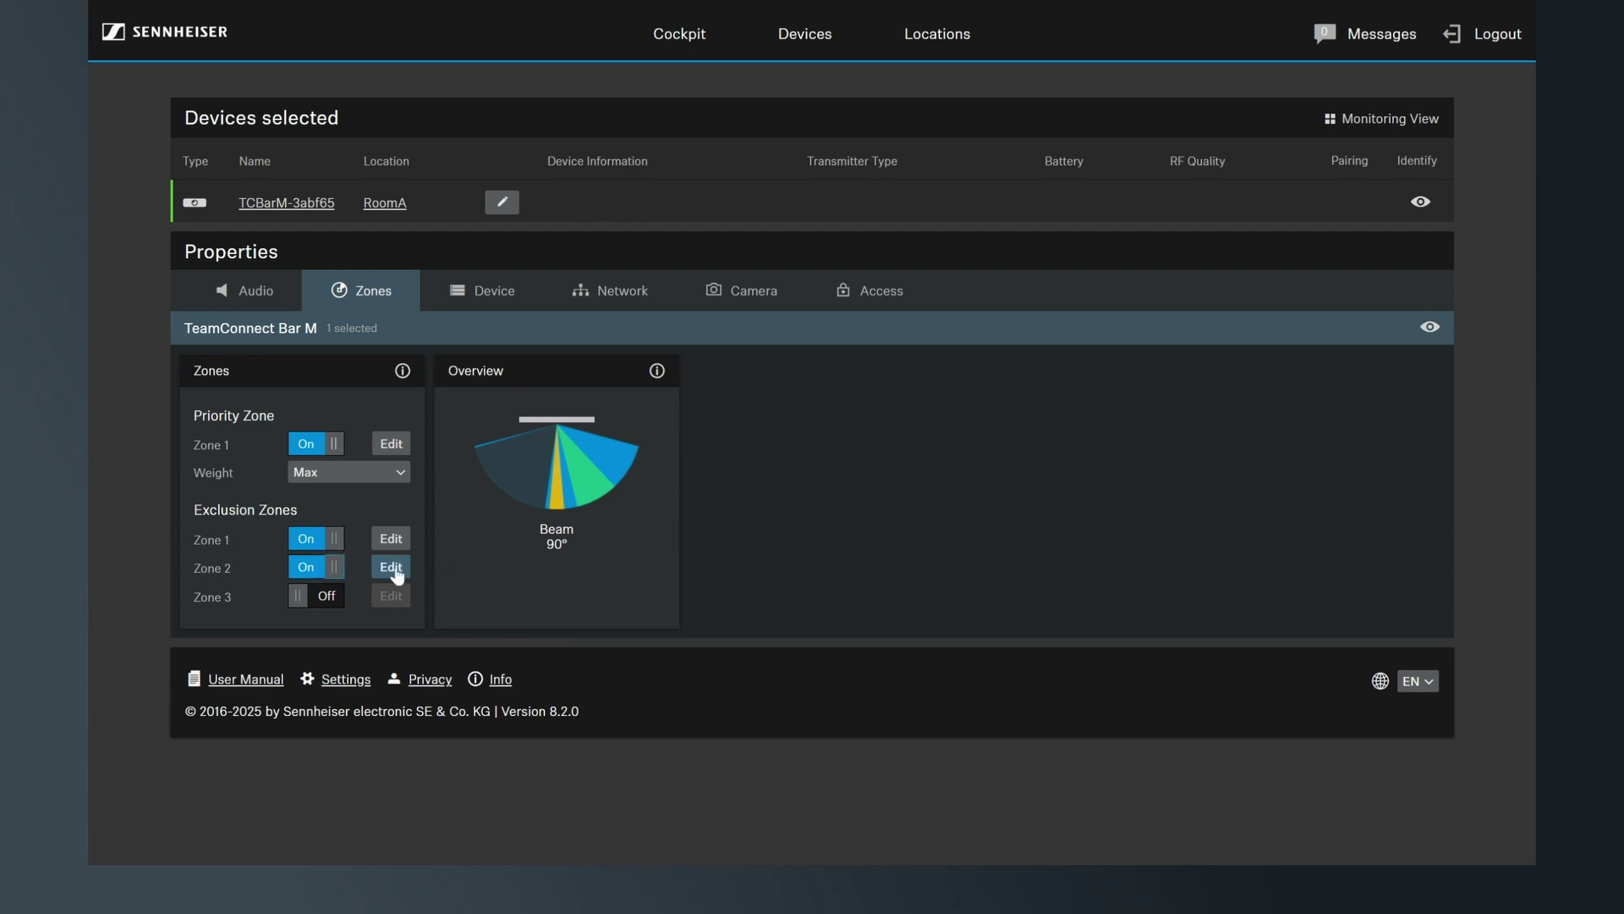
{"action": "left_click", "coordinate": [391, 568]}
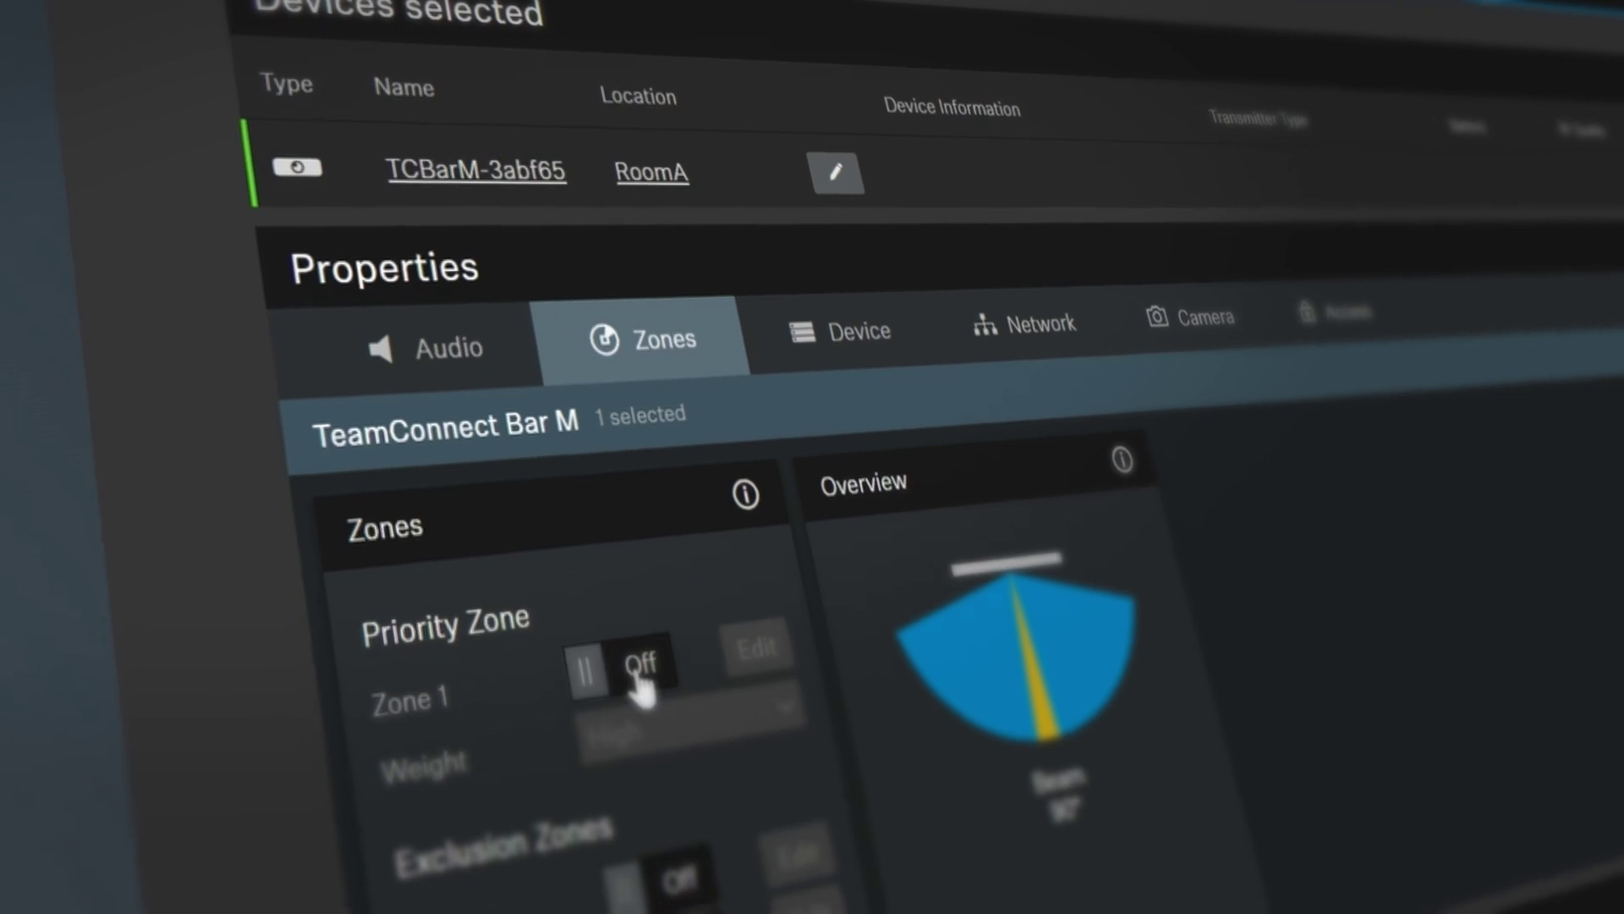
Step: Switch priority zone 1 on and drag its wedge edges to 104° and 133°, then apply
{"action": "left_click", "coordinate": [592, 658]}
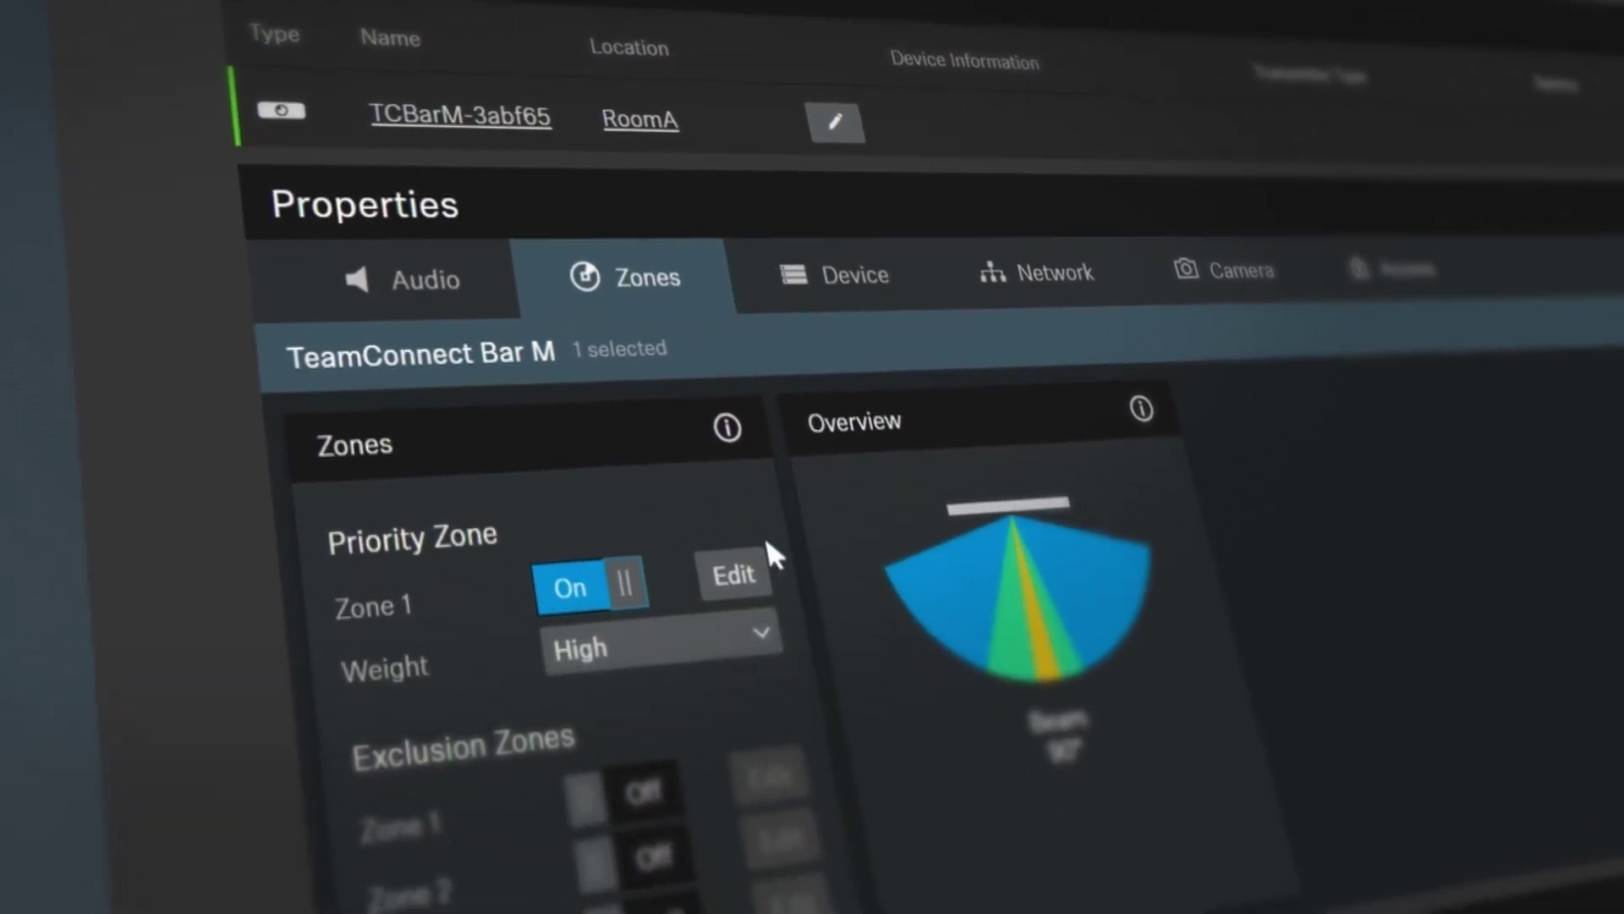
{"action": "left_click", "coordinate": [719, 525]}
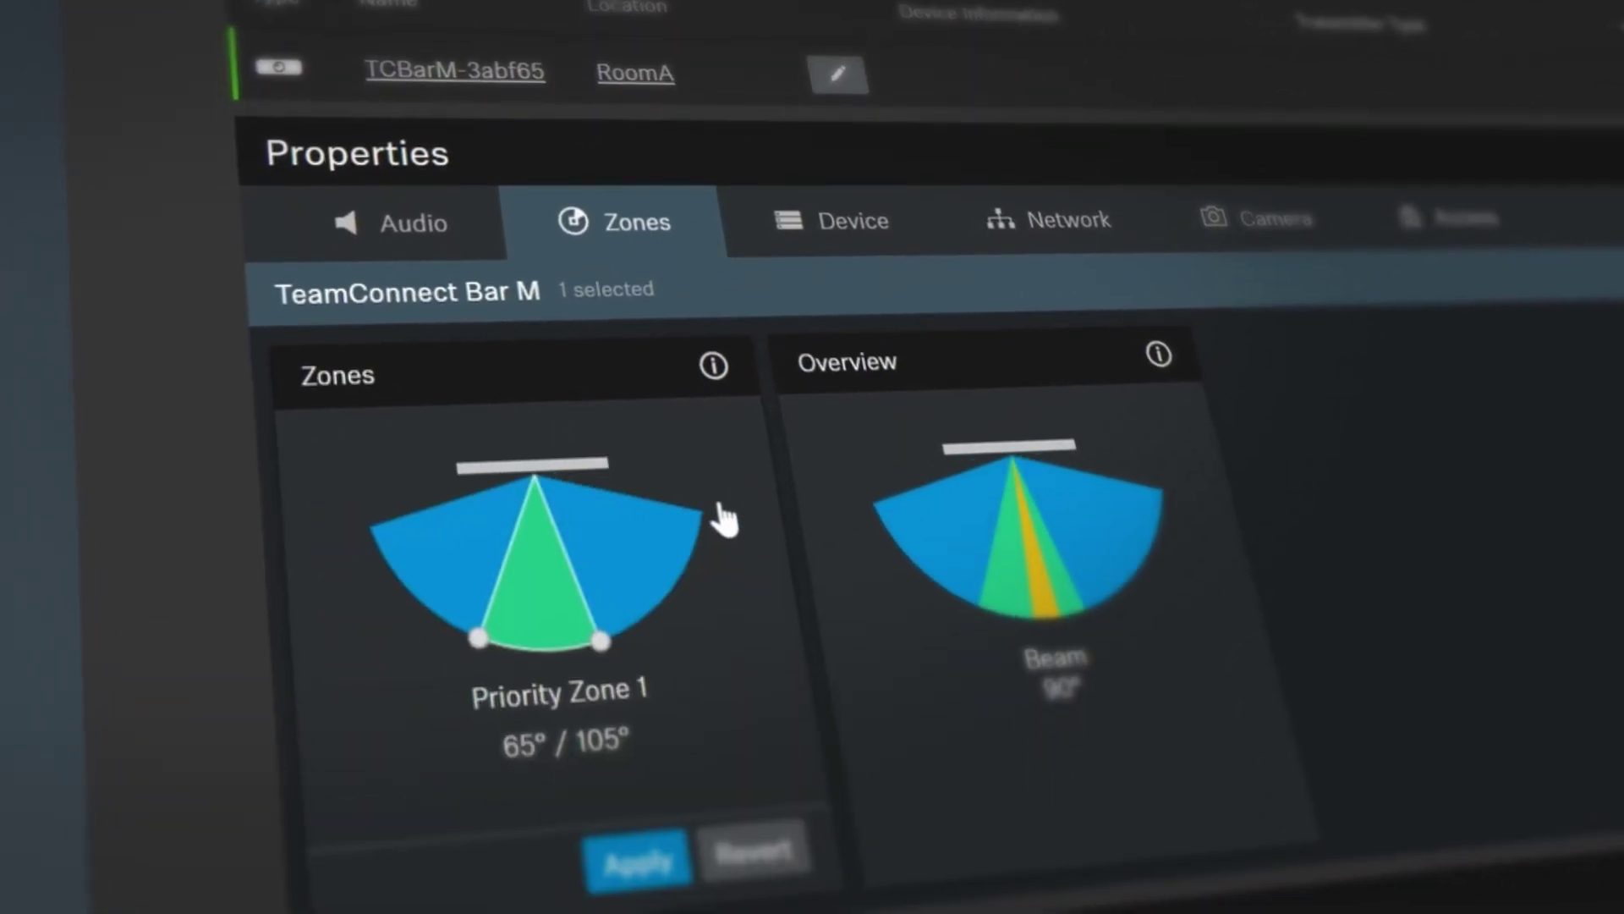
{"action": "left_click_drag", "start_coordinate": [596, 604], "coordinate": [657, 539]}
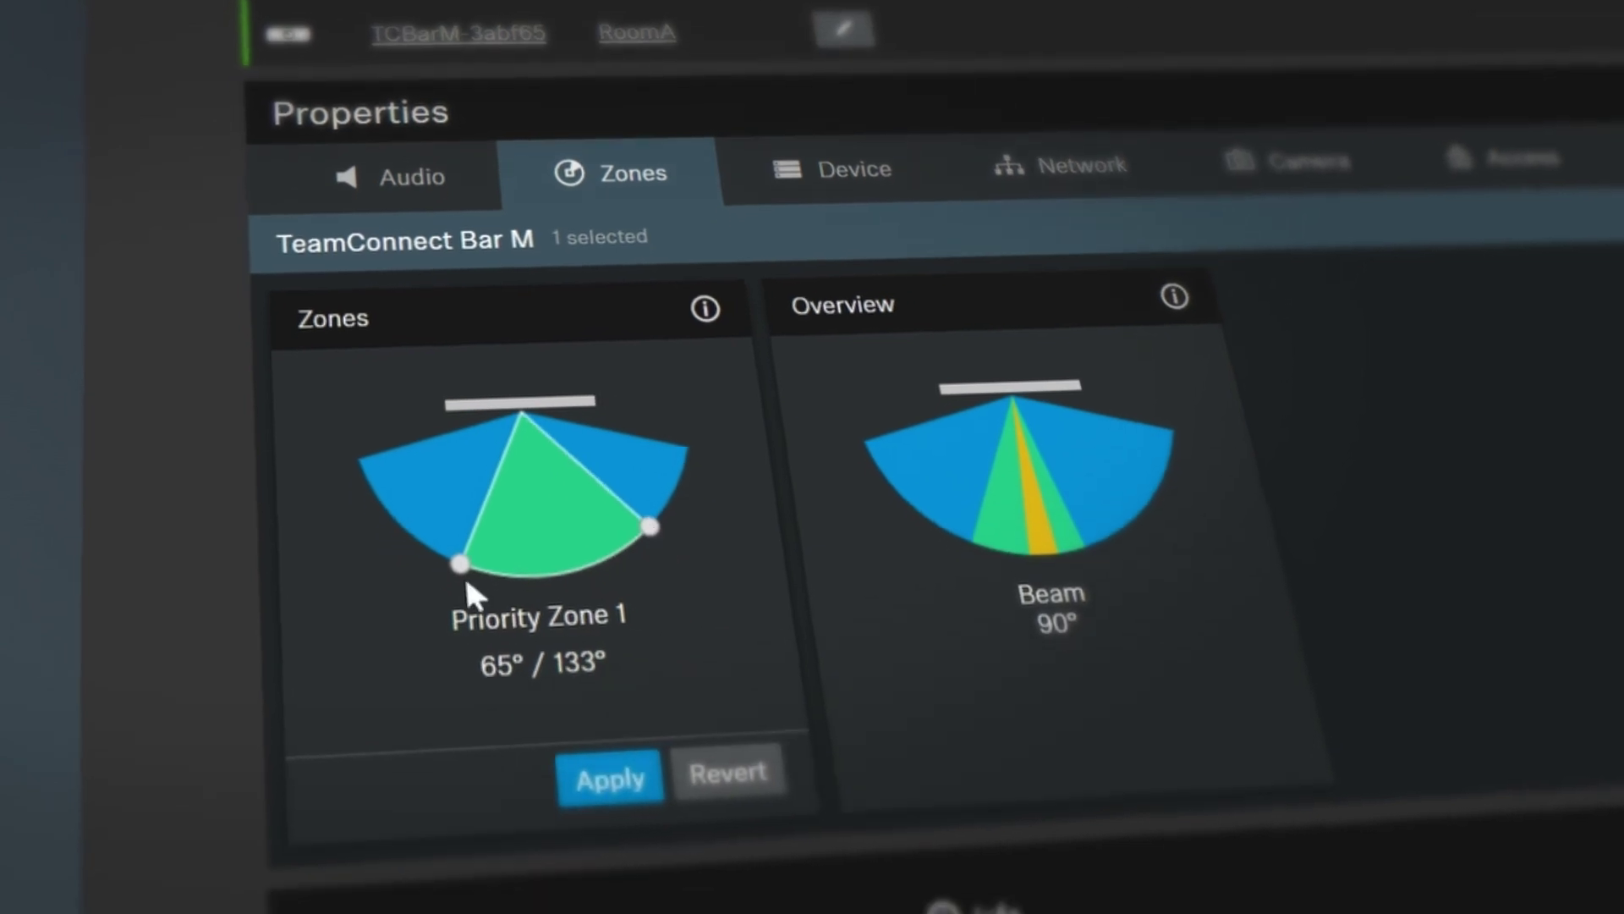
{"action": "left_click_drag", "start_coordinate": [465, 578], "coordinate": [569, 520]}
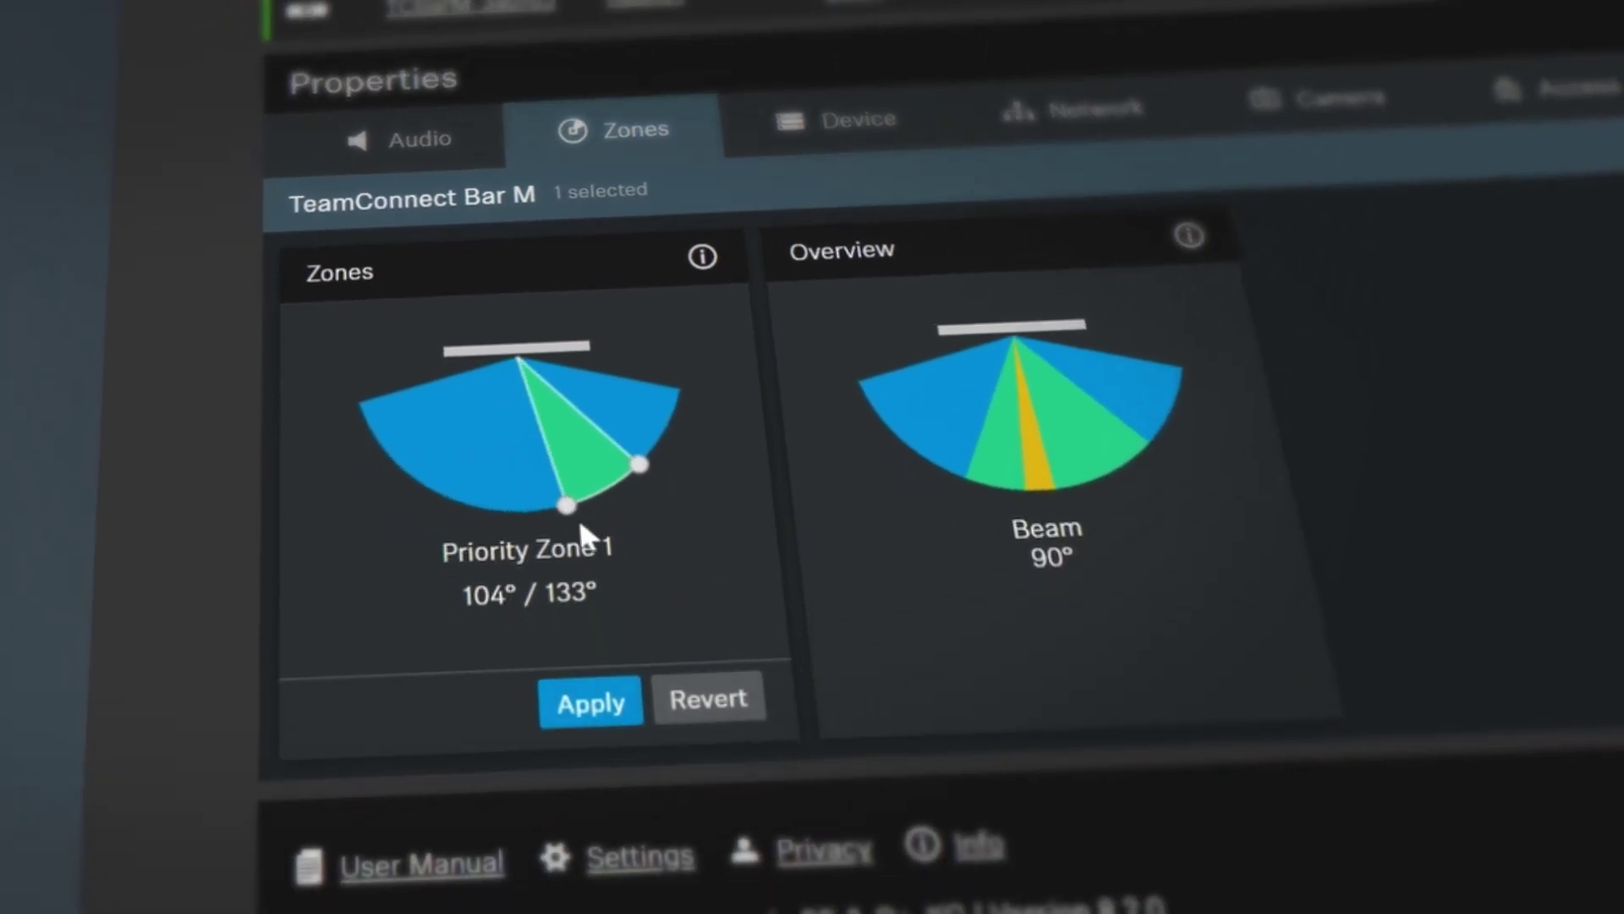
{"action": "left_click", "coordinate": [594, 721]}
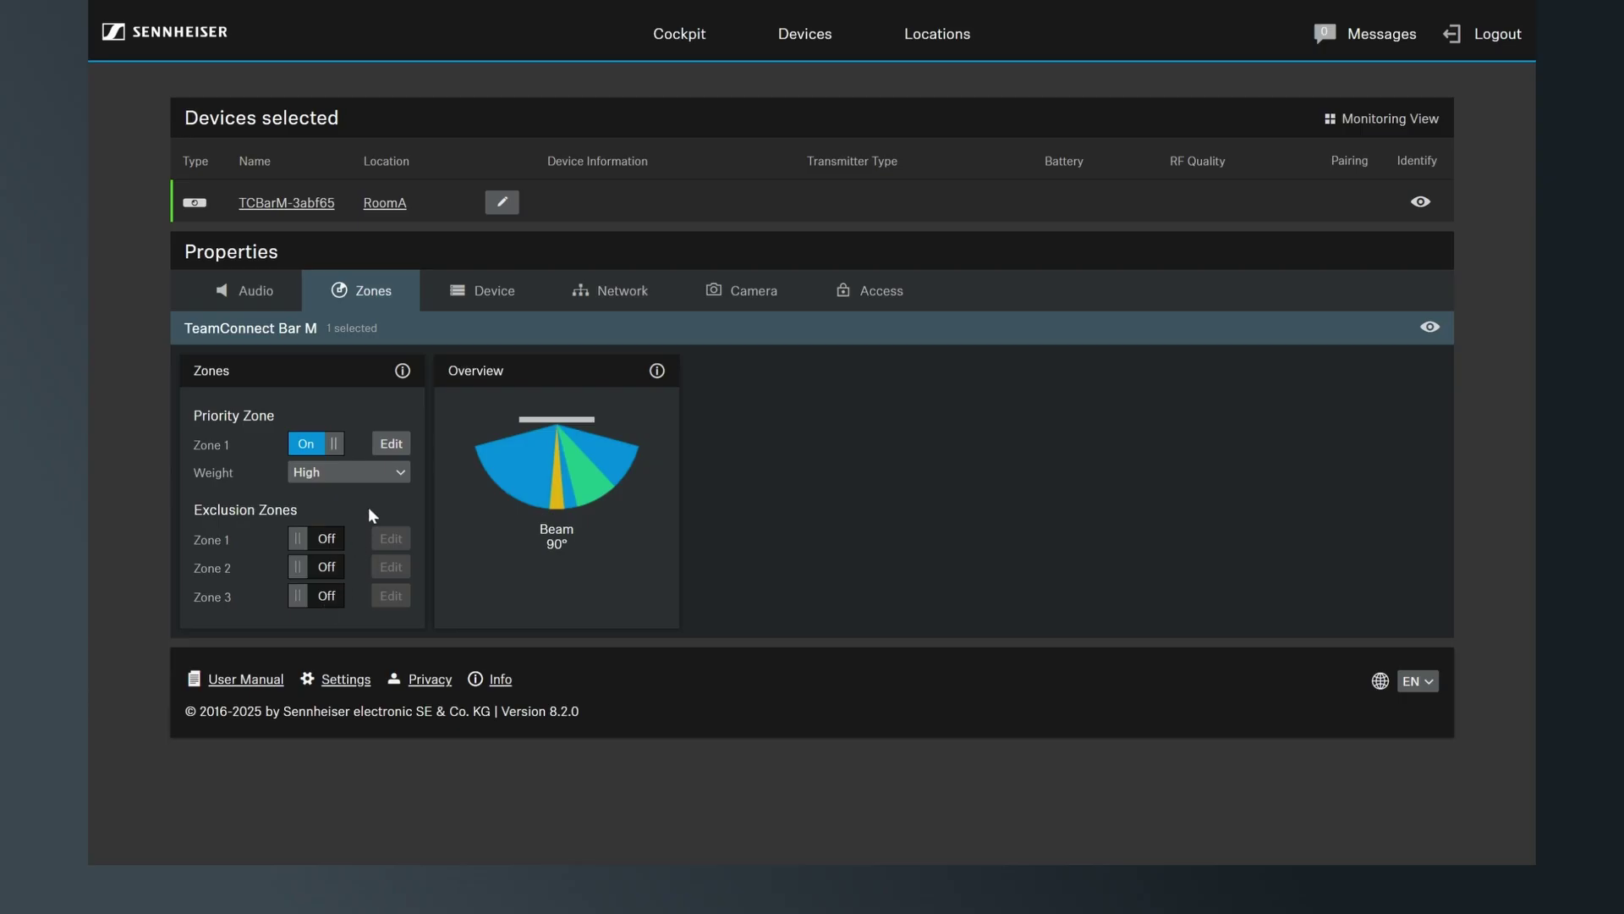